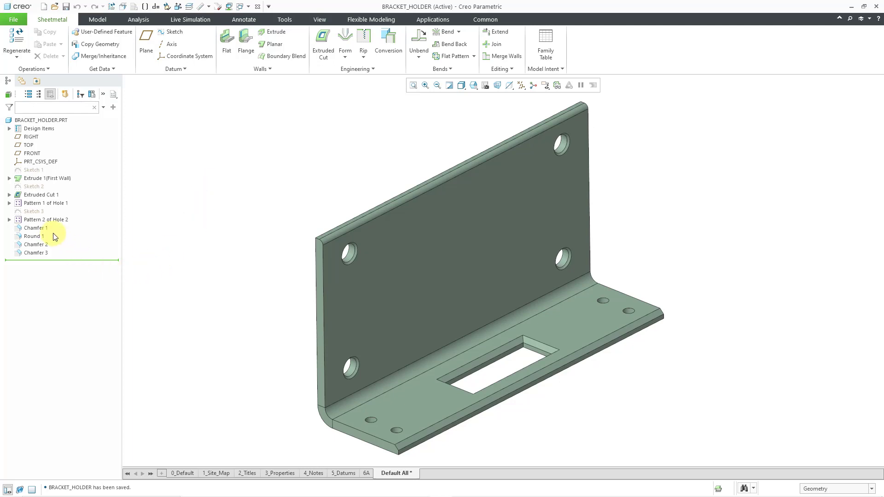
- Inspect the Chamfer 1 edges and Chamfer 3's chamfered holes, then clear the selection
left_click(41, 228)
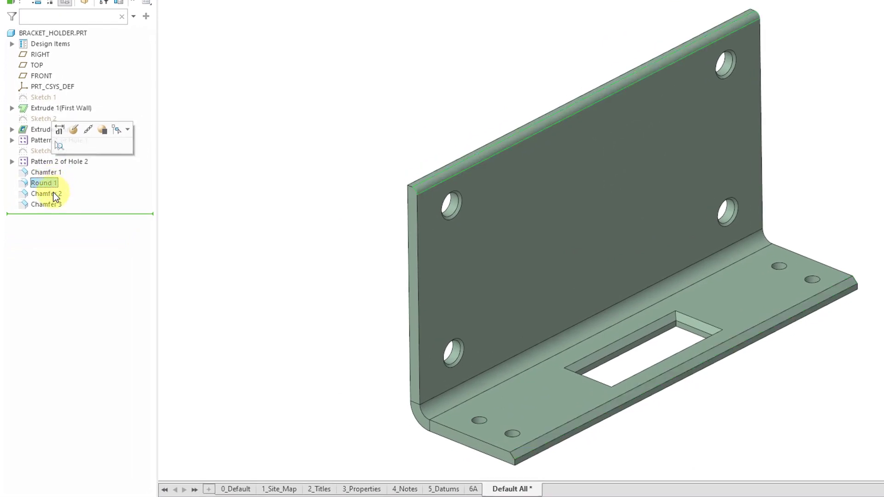
left_click(55, 204)
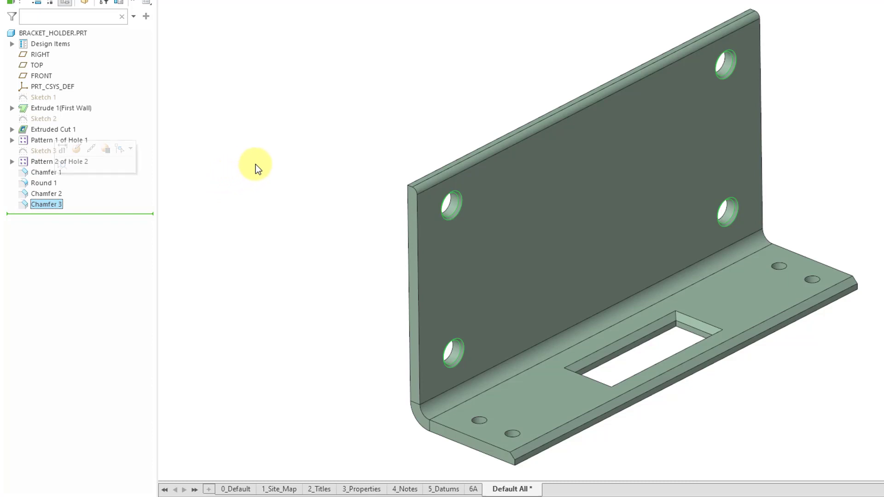
left_click(348, 131)
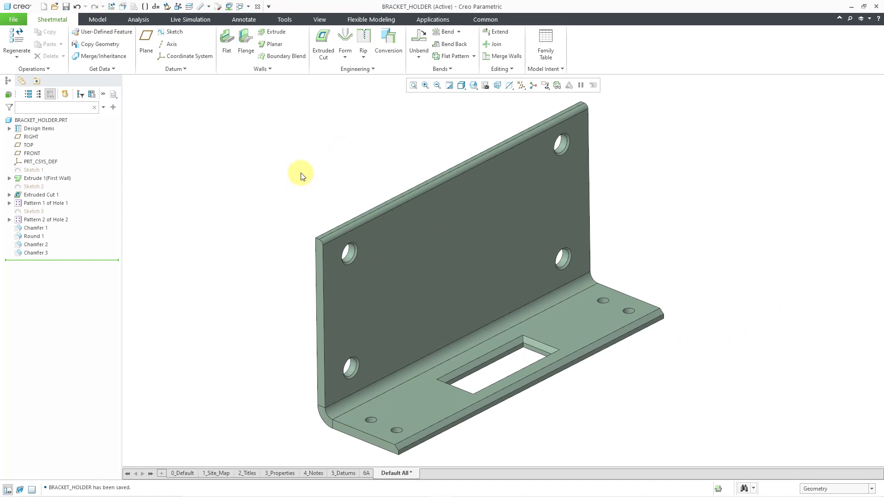
- Start an Unstamp Edge feature from the Editing dropdown and bring up its Flatten Edge choices
left_click(507, 70)
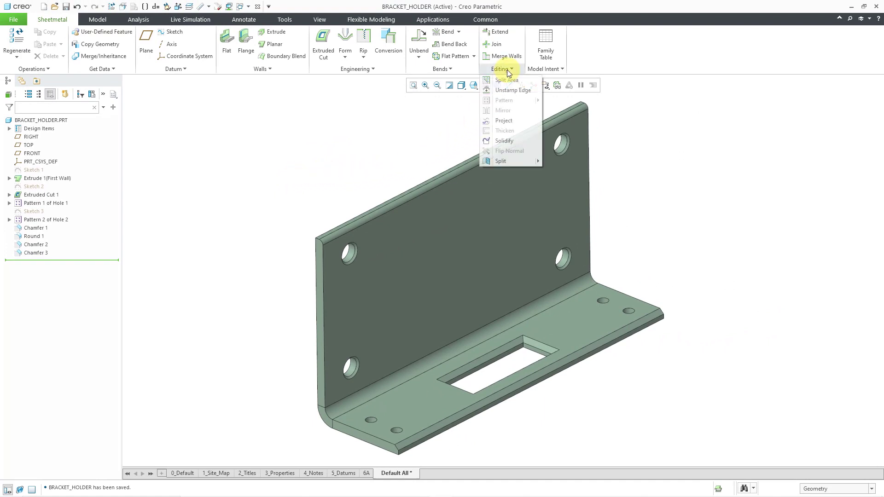
left_click(527, 92)
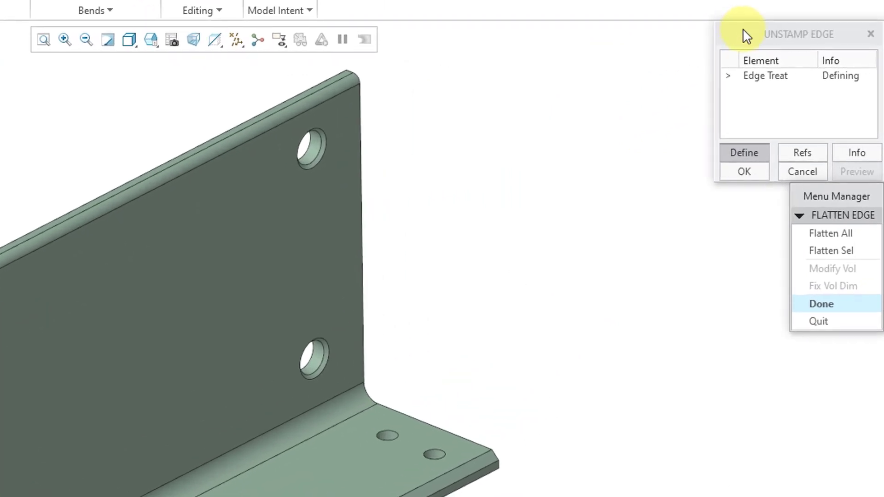
left_click(755, 41)
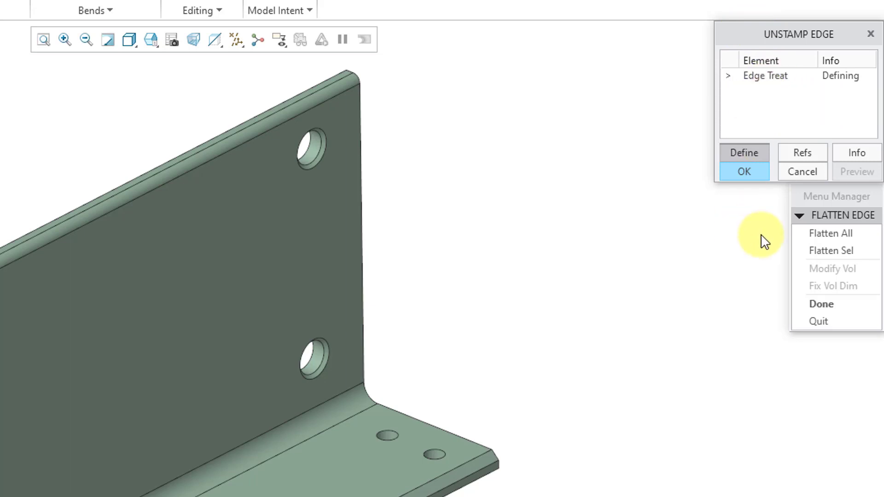
left_click(817, 198)
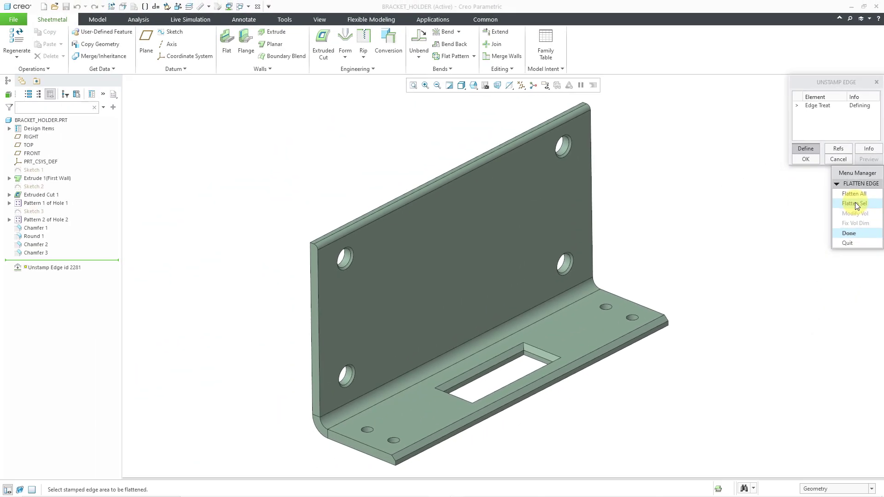
- Flatten only the upright wall's top edge with Flatten Sel, creating Unstamp Edge id 2281
left_click(854, 202)
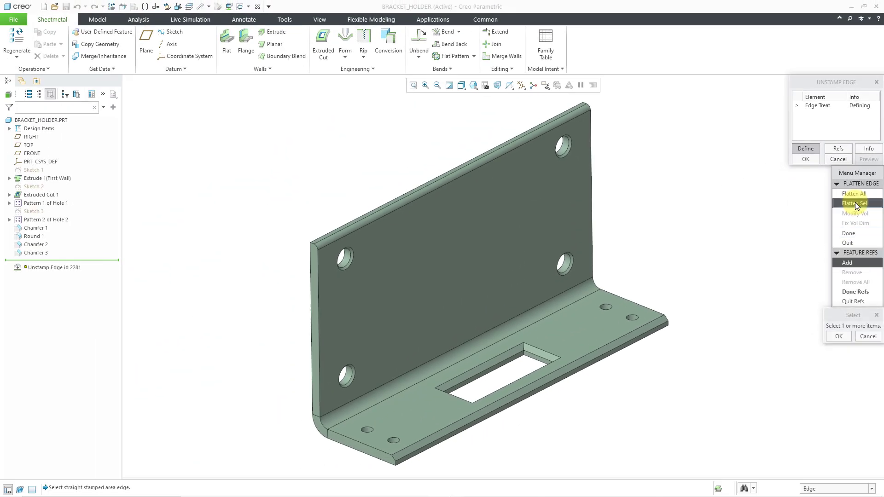
left_click(436, 182)
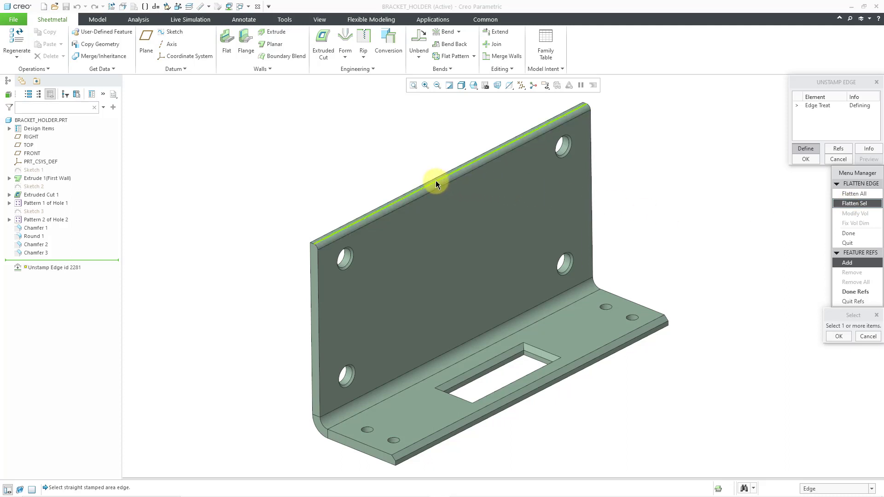
left_click(435, 182)
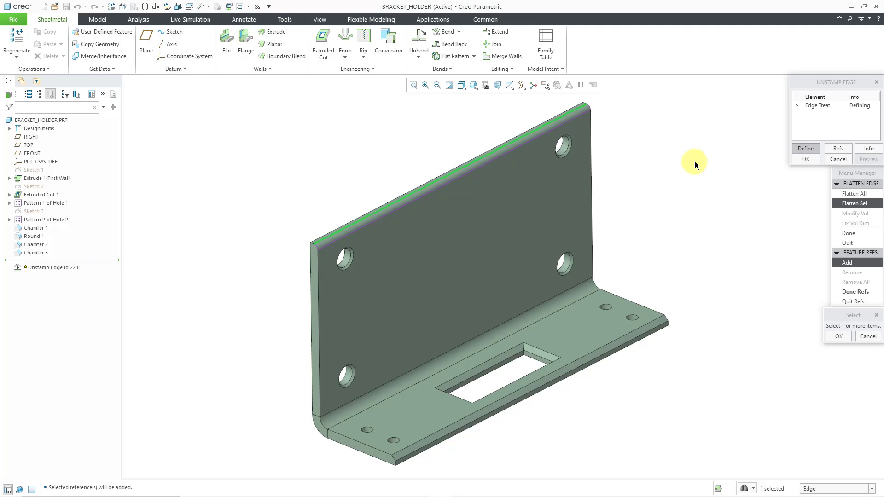
left_click(837, 336)
left_click(849, 292)
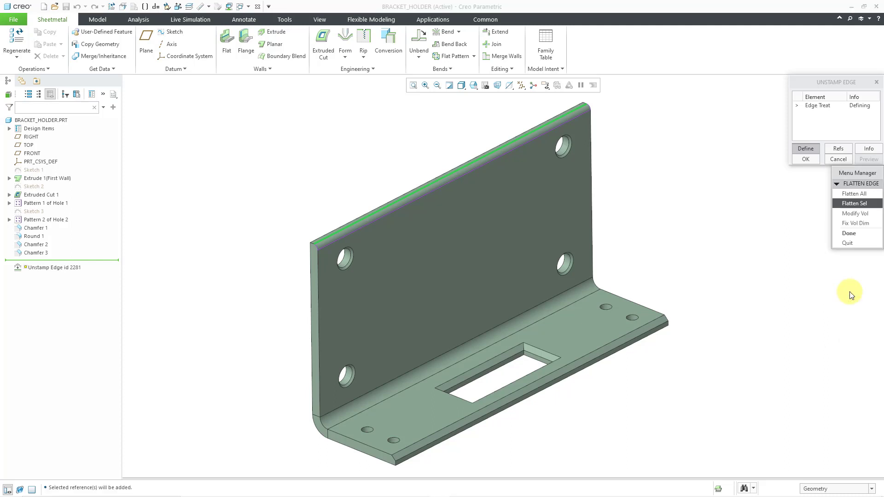
left_click(848, 233)
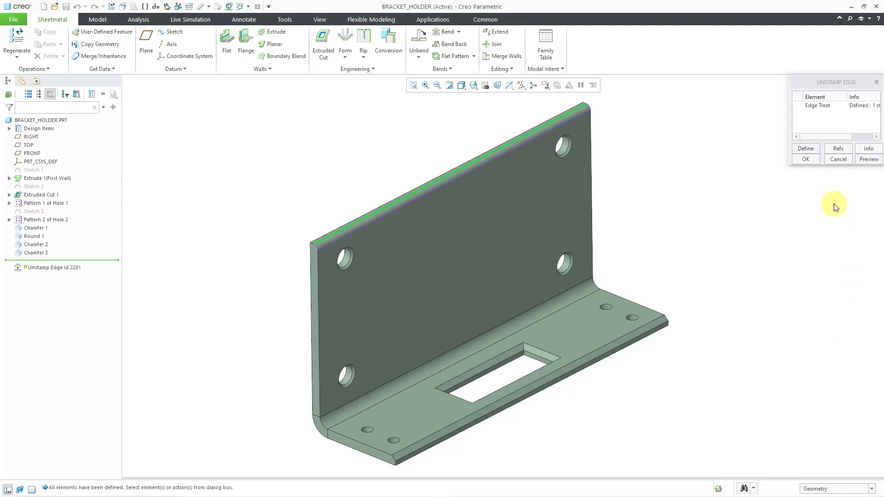
left_click(807, 159)
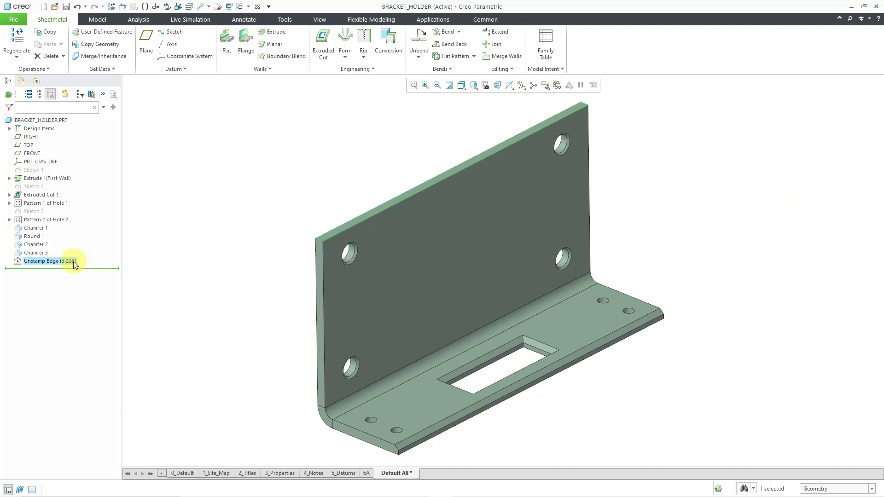
left_click(224, 240)
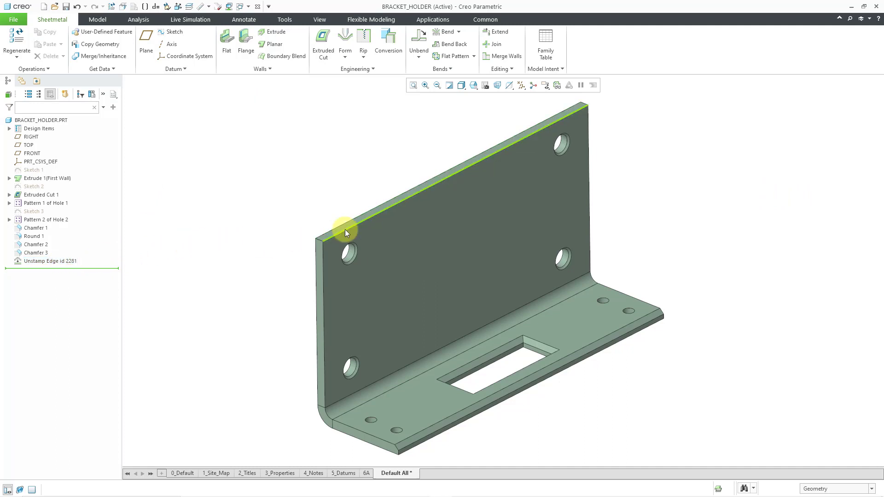
scroll(335, 239, "up", 6)
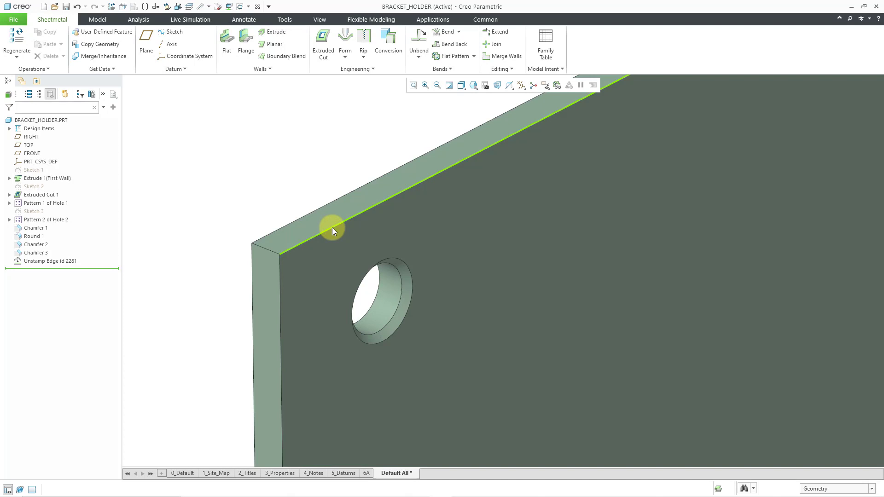
scroll(332, 227, "down", 7)
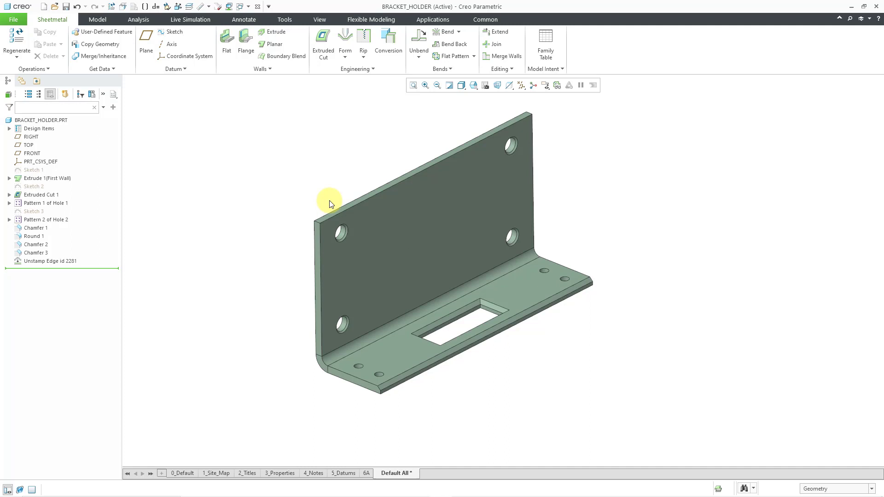
scroll(329, 204, "down", 2)
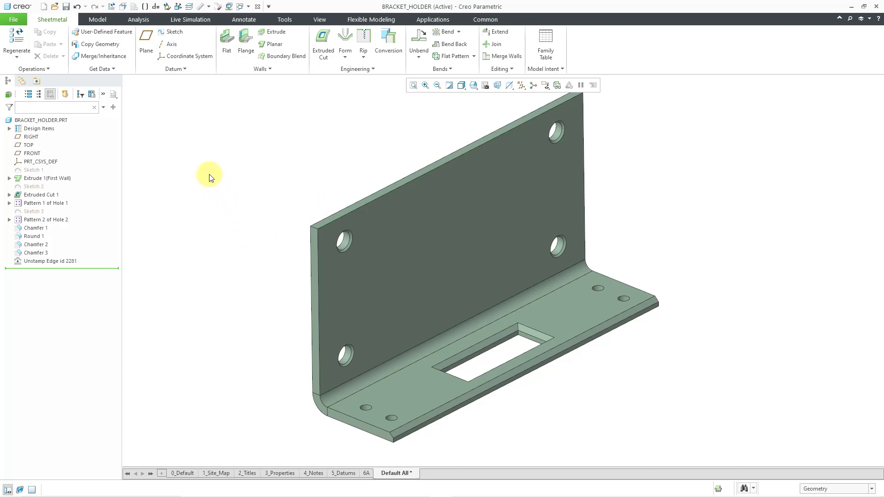
- Measure the length of the base flange's bottom front edge, reading 90 mm
left_click(146, 21)
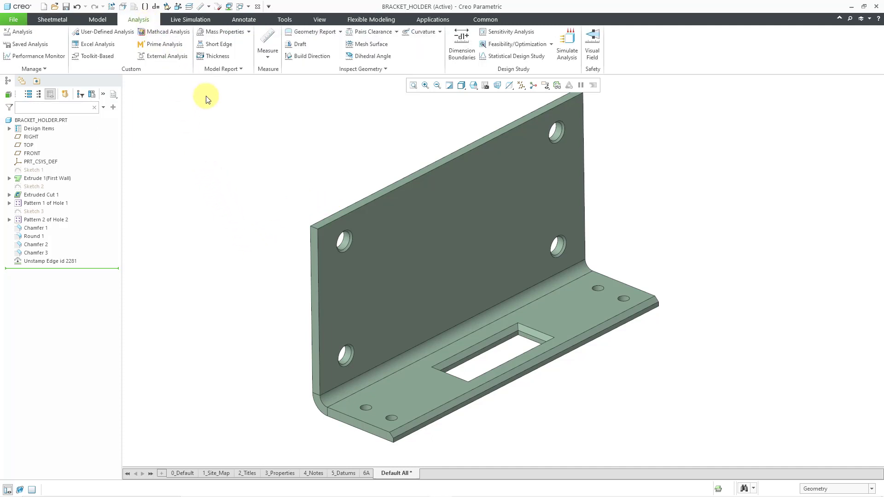
left_click(270, 57)
left_click(276, 83)
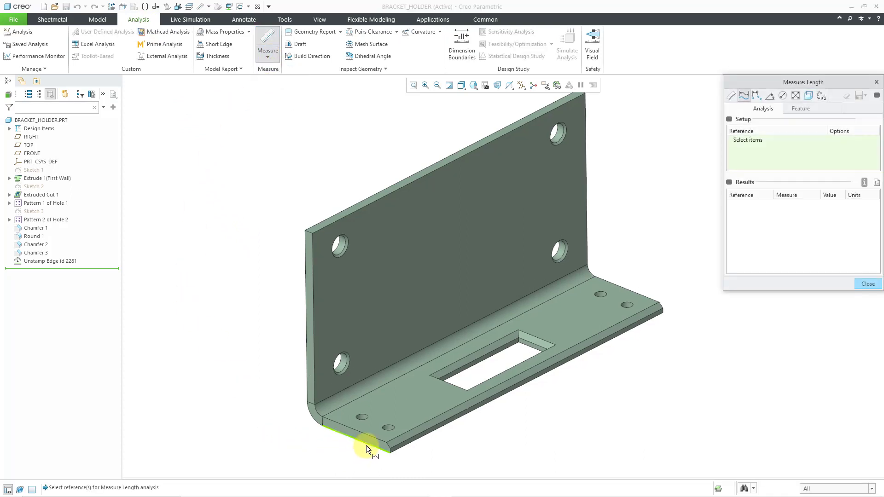
left_click(366, 445)
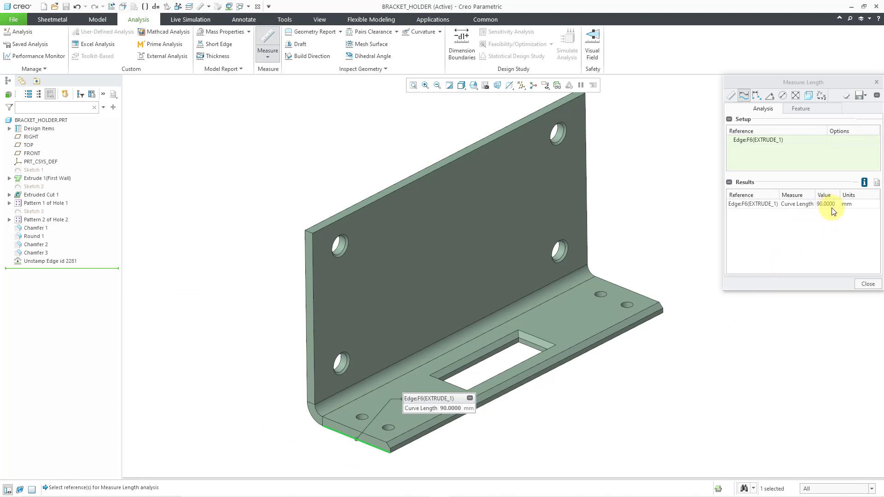
left_click(868, 285)
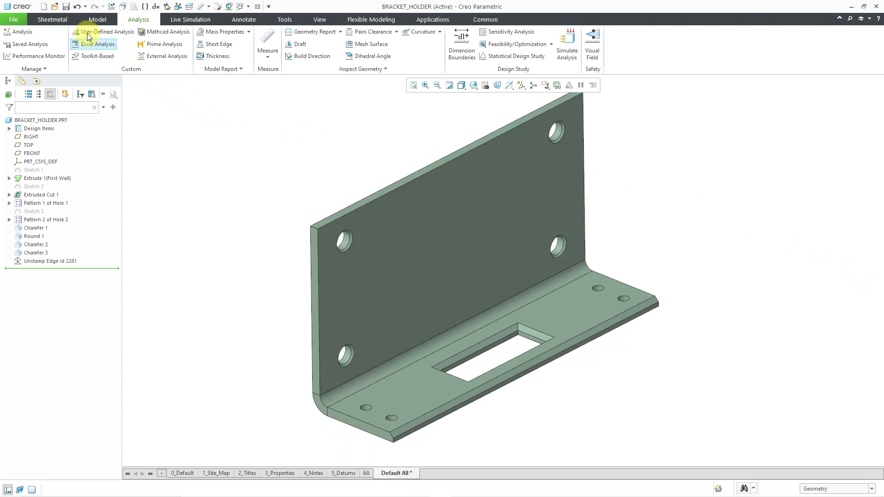
- Create Unstamp Edge id 2370 with Flatten Sel on the base flange's front bottom edge
left_click(62, 18)
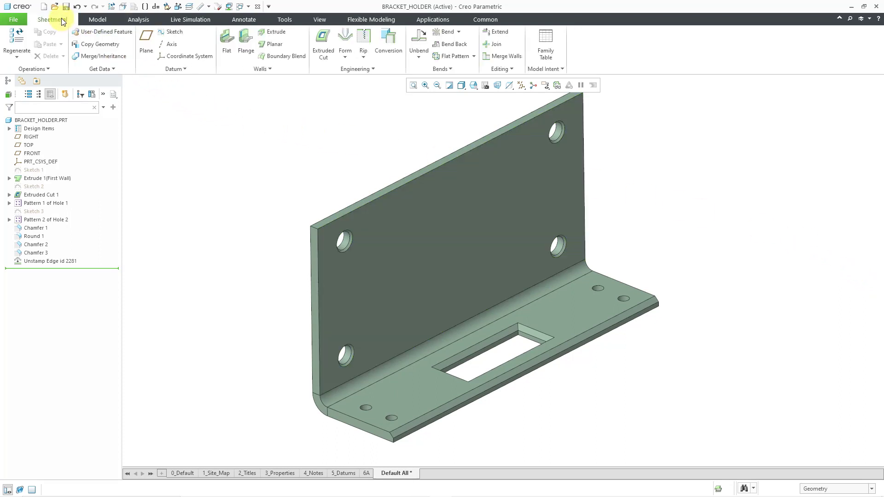
left_click(505, 69)
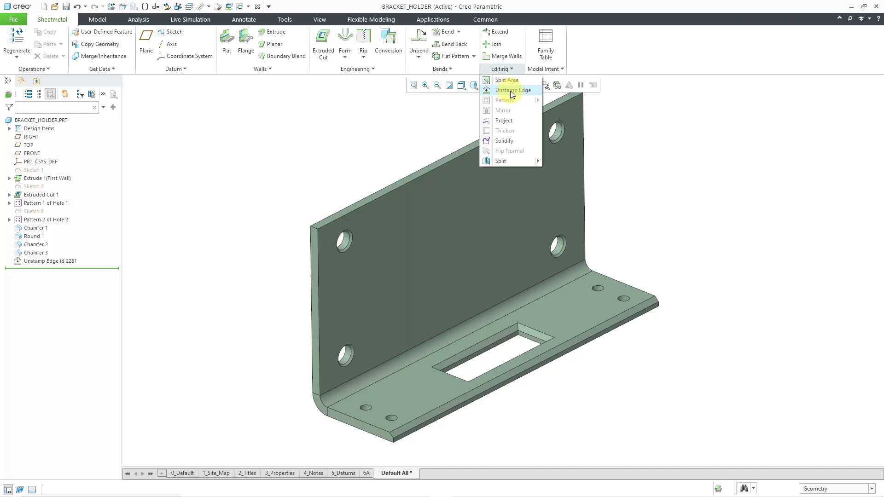
left_click(510, 90)
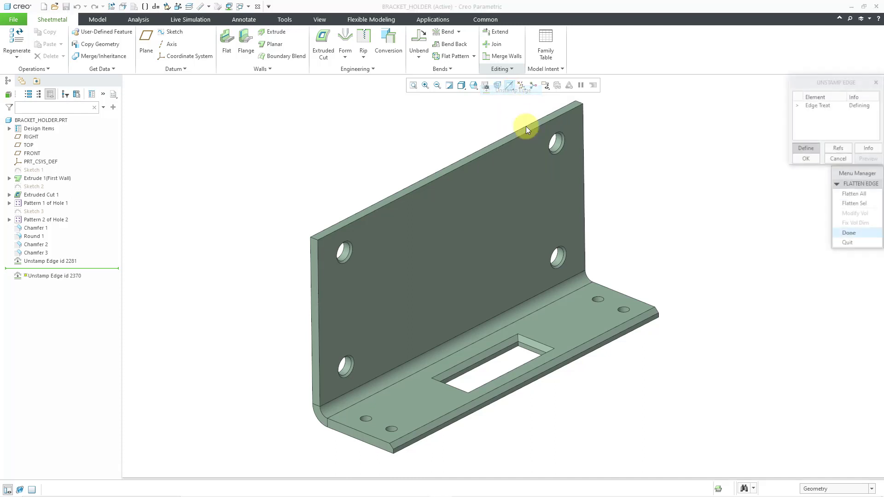
left_click(588, 348)
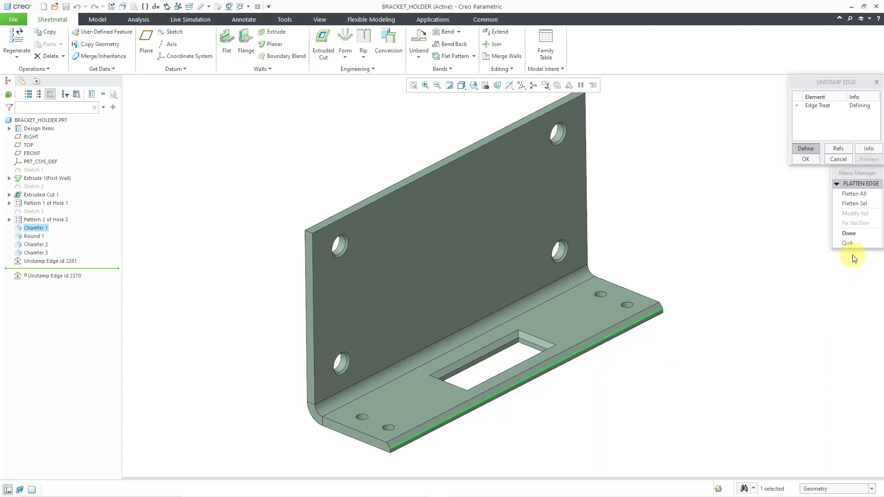
left_click(846, 196)
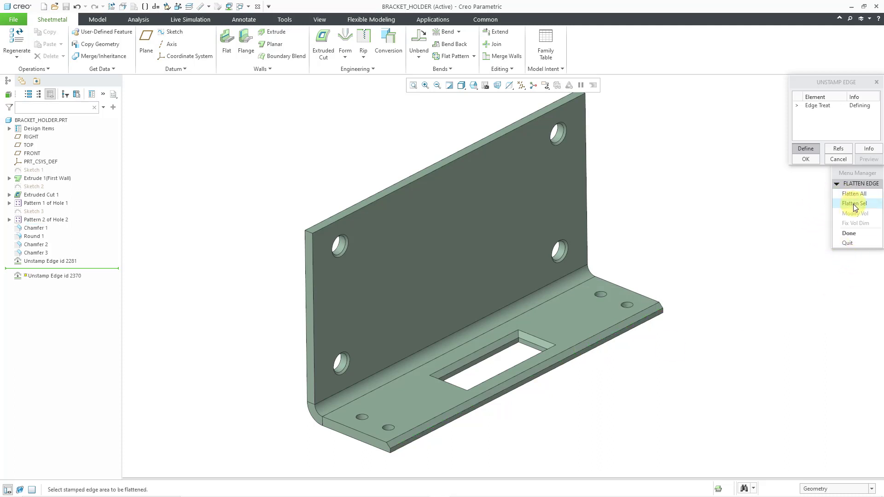
left_click(851, 203)
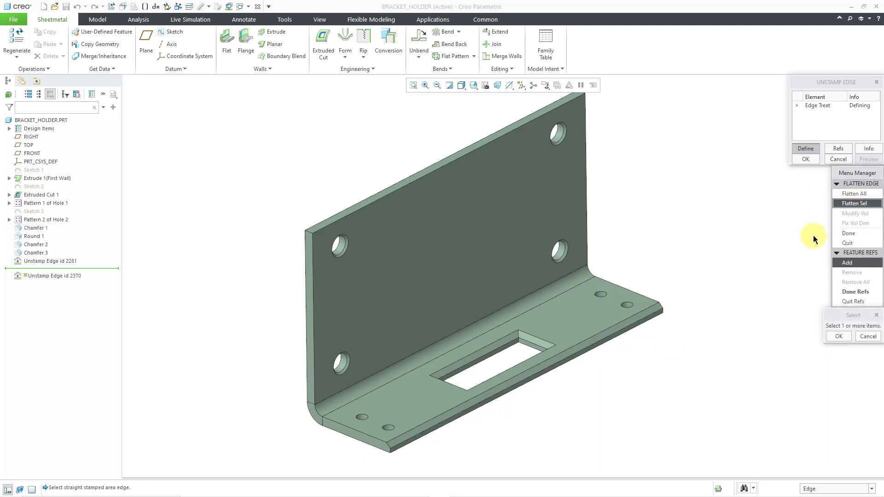
left_click(563, 359)
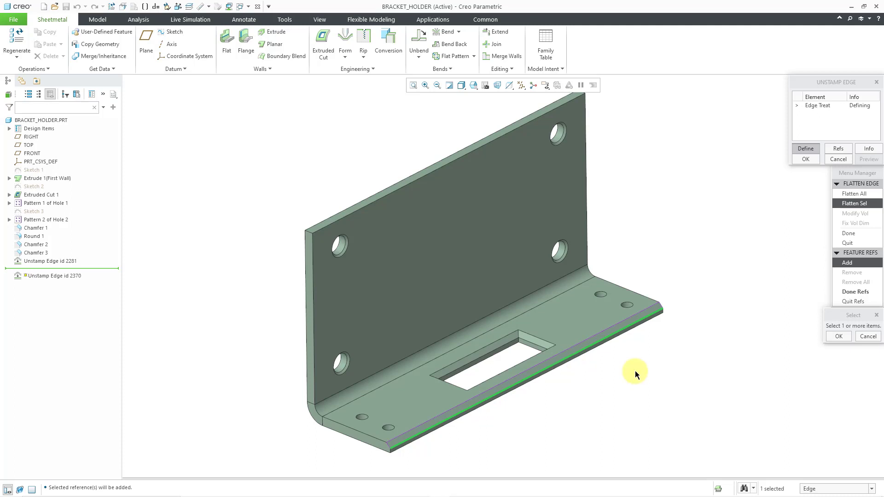
left_click(838, 338)
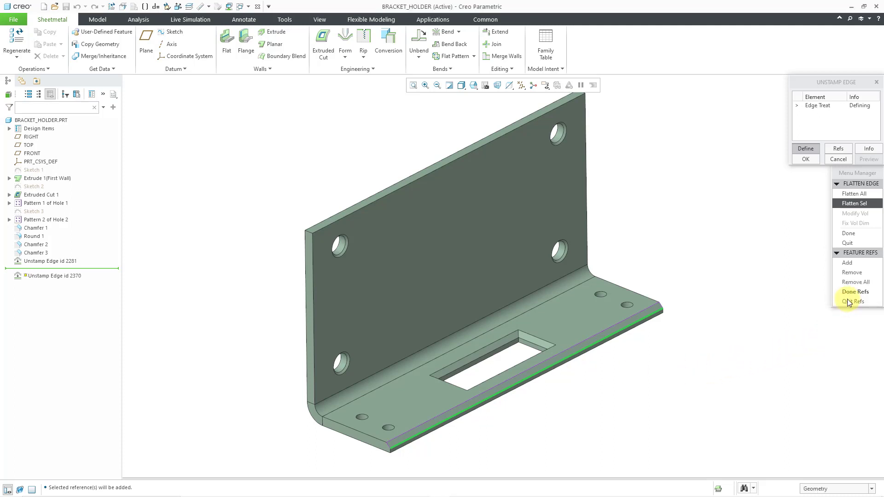
left_click(850, 291)
left_click(853, 234)
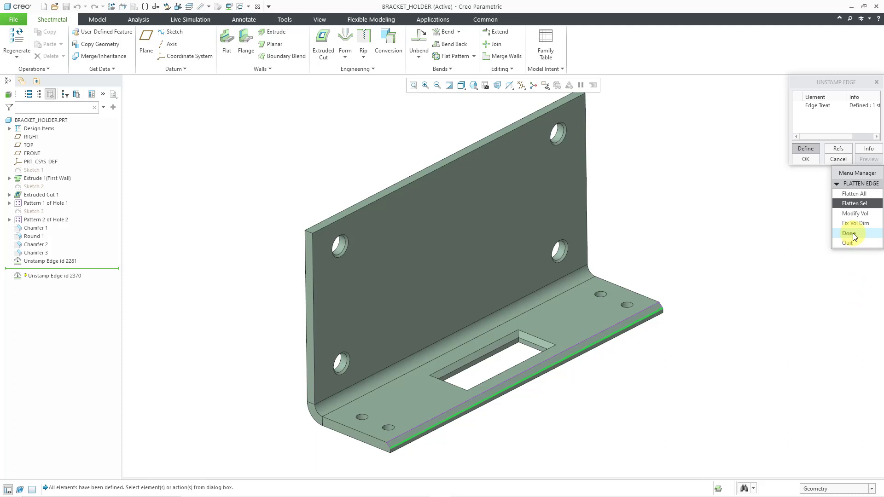
left_click(805, 159)
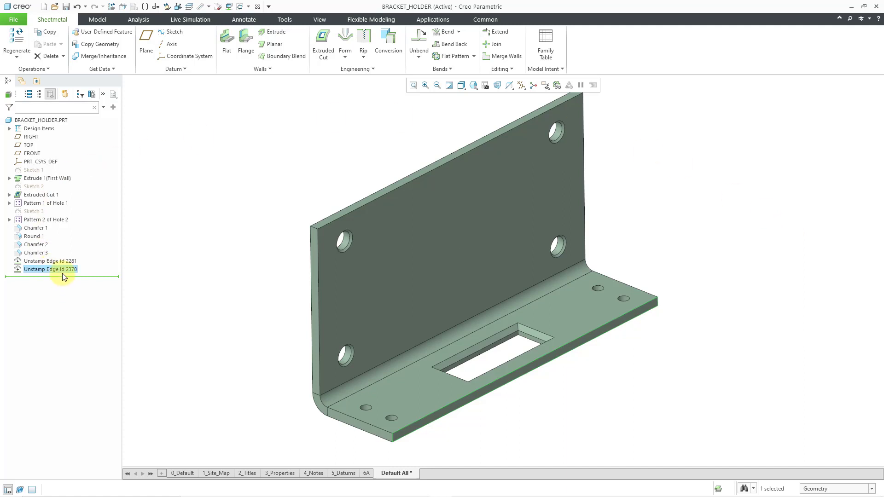
- Re-measure the flattened front edge length, now 88.7500 mm instead of 90 mm
left_click(165, 220)
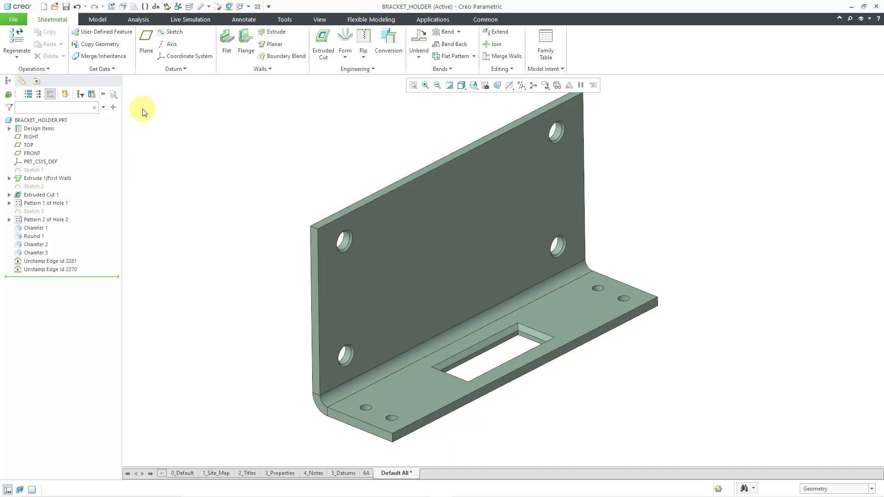
left_click(136, 20)
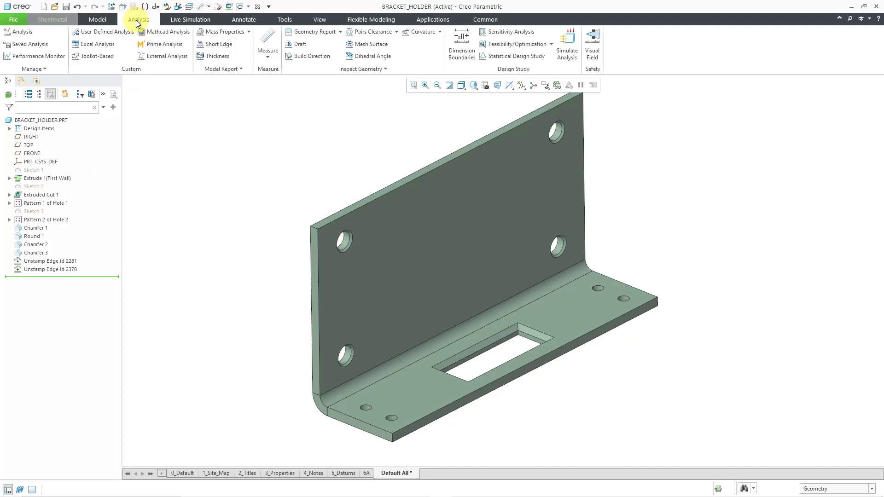
left_click(268, 59)
left_click(280, 82)
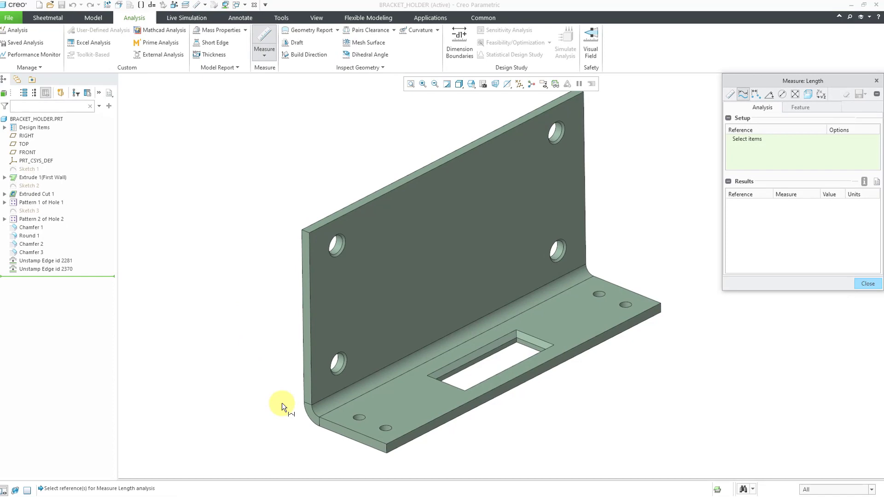
left_click(207, 472)
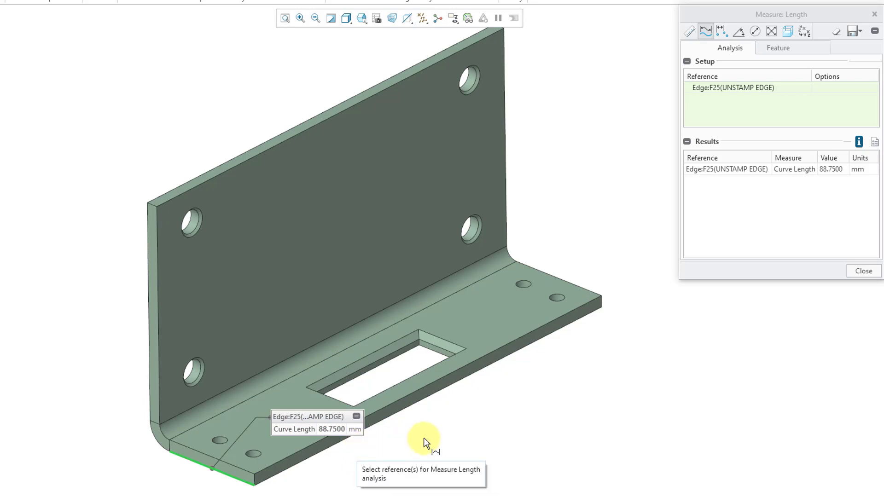
left_click(863, 271)
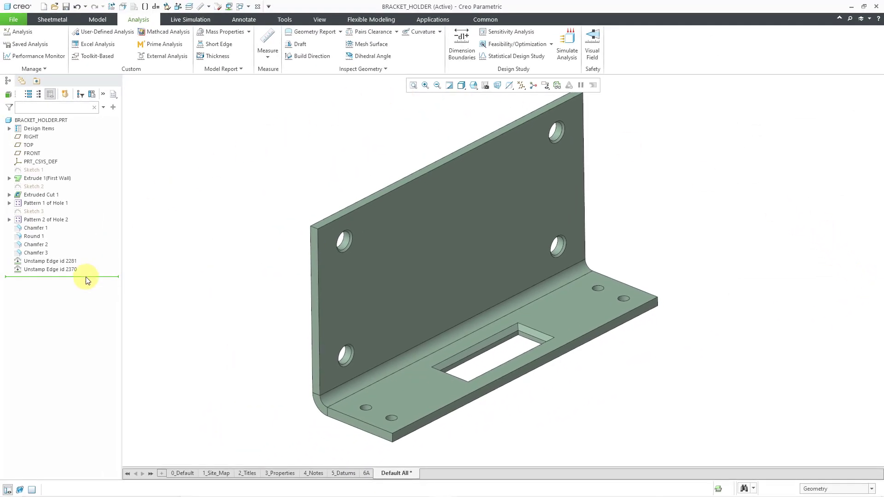
double_click(62, 270)
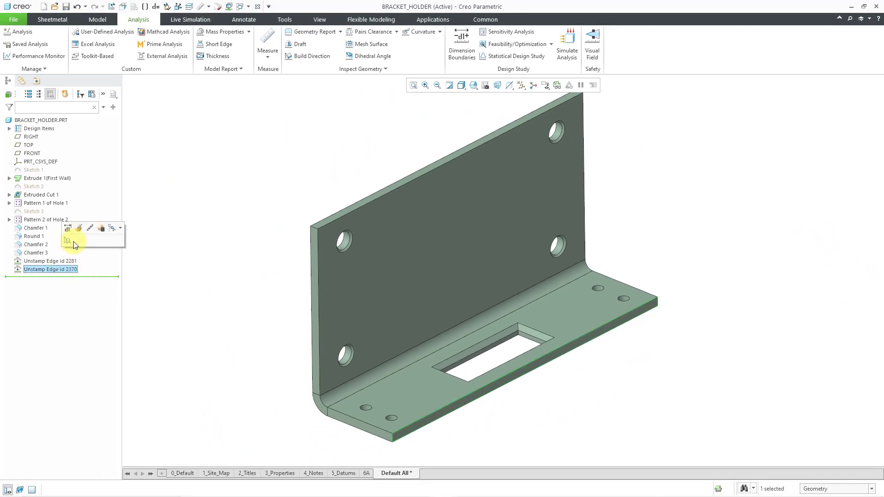
left_click(80, 227)
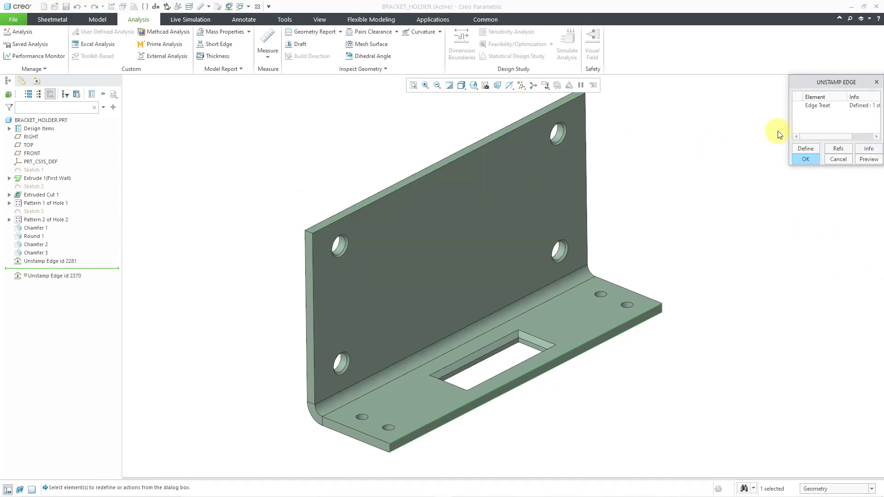
double_click(816, 105)
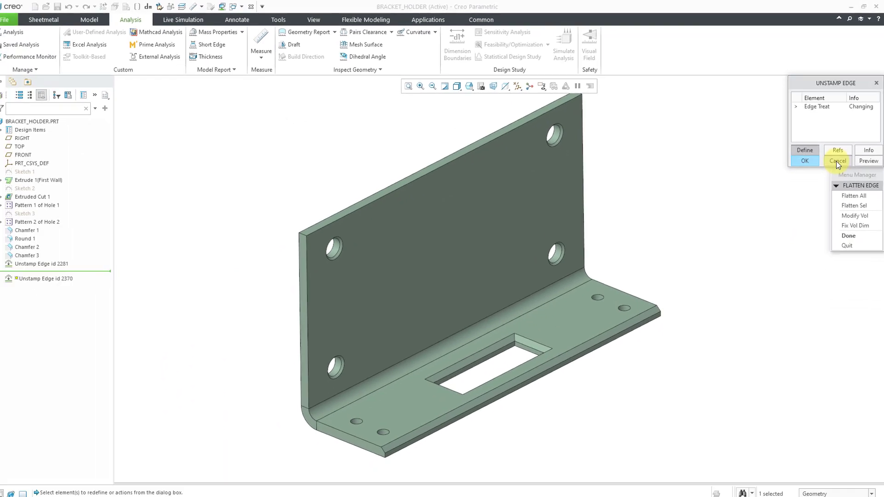
left_click(814, 243)
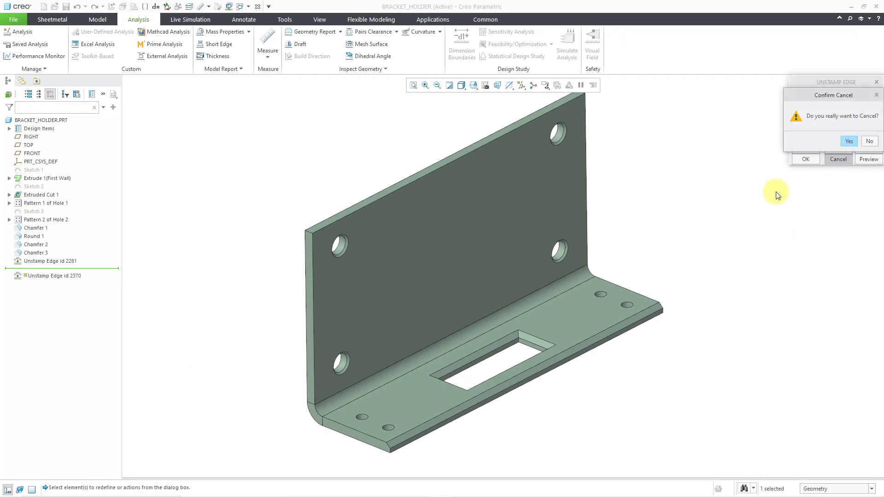
left_click(843, 141)
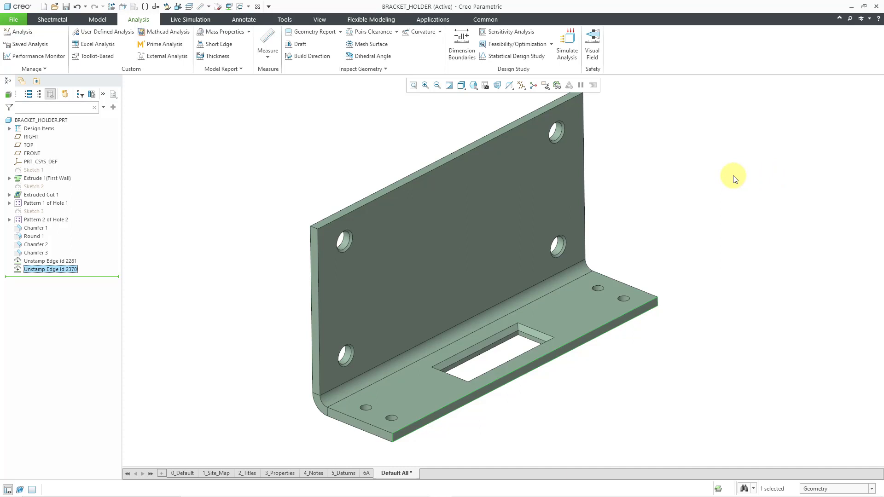
- Start another Unstamp Edge feature set to Flatten Sel
left_click(52, 20)
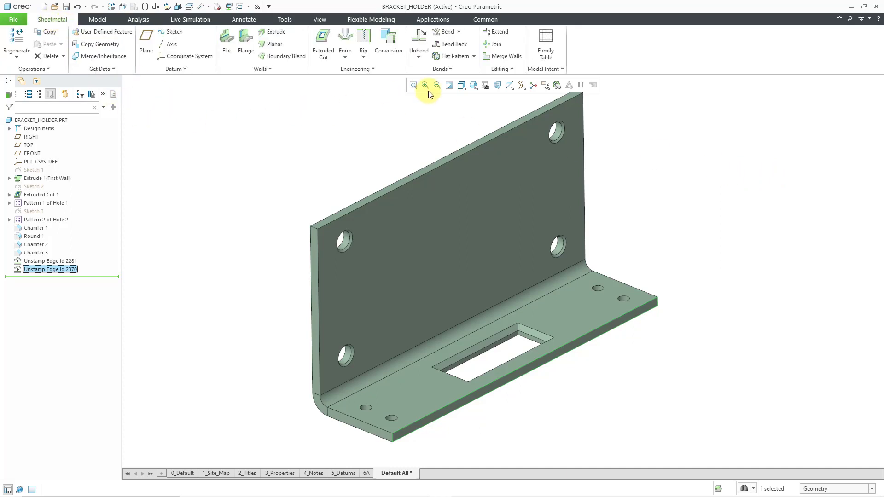
left_click(503, 69)
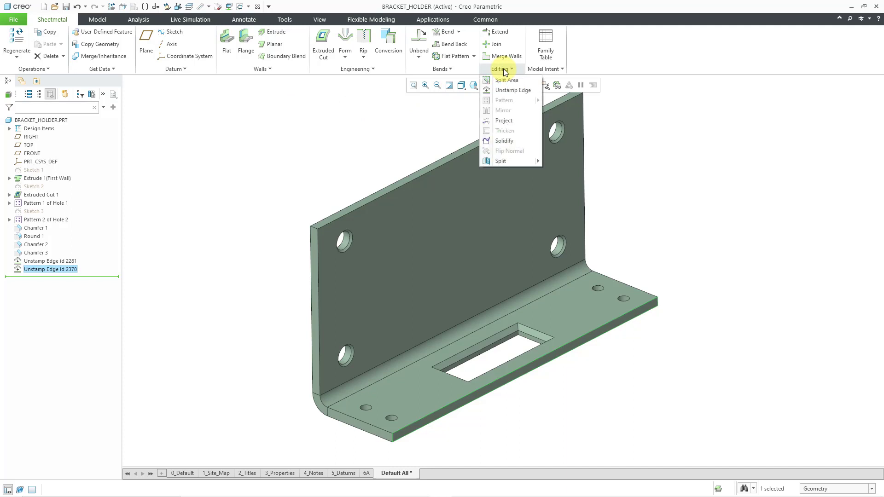
left_click(512, 90)
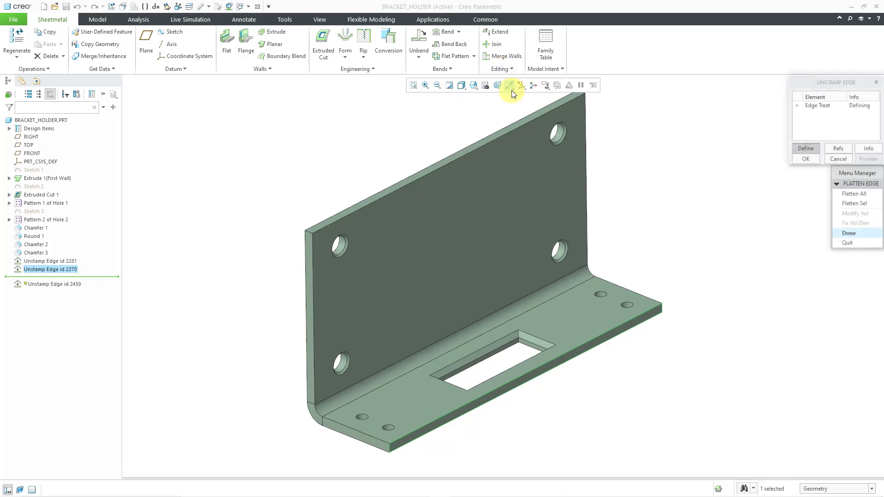
scroll(334, 238, "up", 4)
scroll(334, 238, "up", 2)
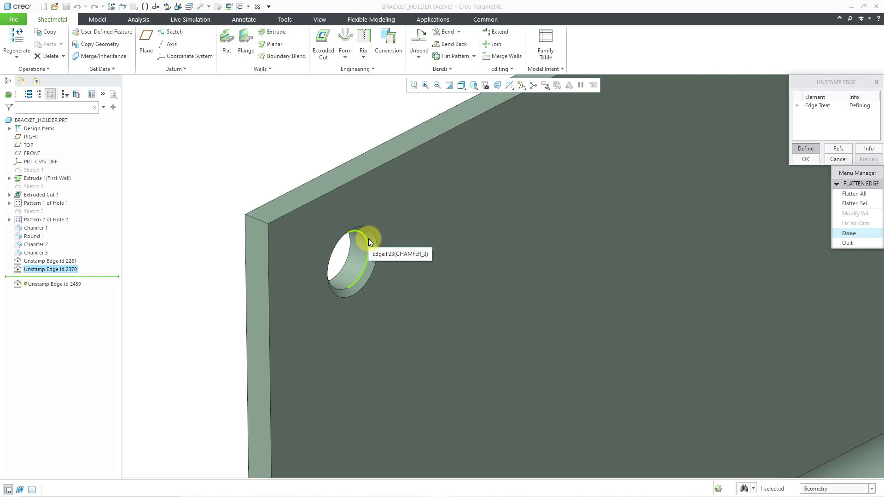
left_click(869, 204)
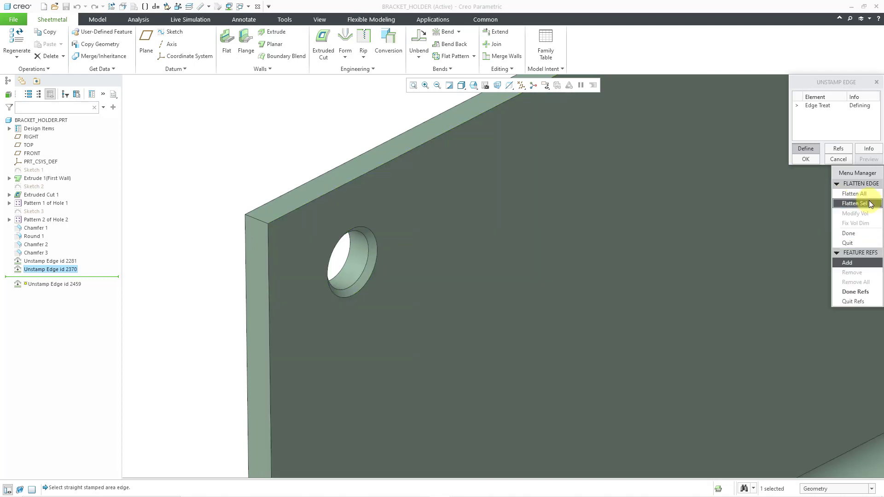
- Flatten the slot's long chamfered edge, creating Unstamp Edge id 2459
left_click(370, 250)
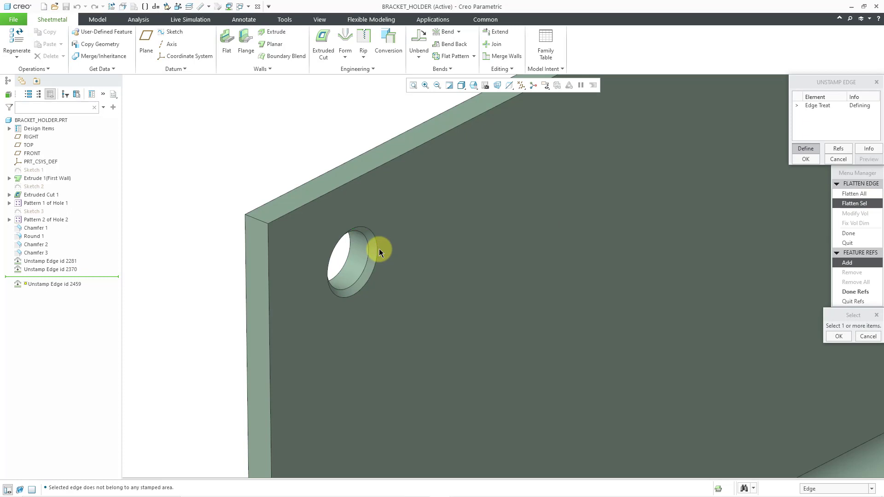
scroll(348, 229, "down", 5)
scroll(348, 345, "up", 5)
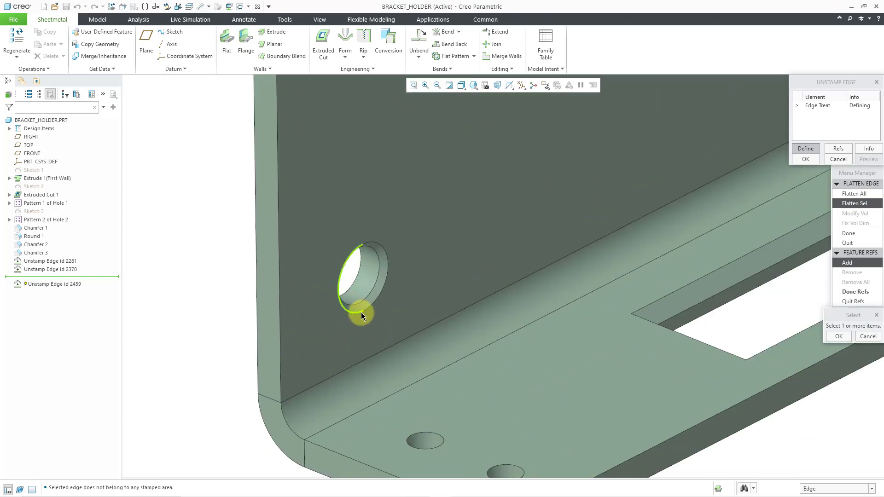
scroll(360, 283, "down", 3)
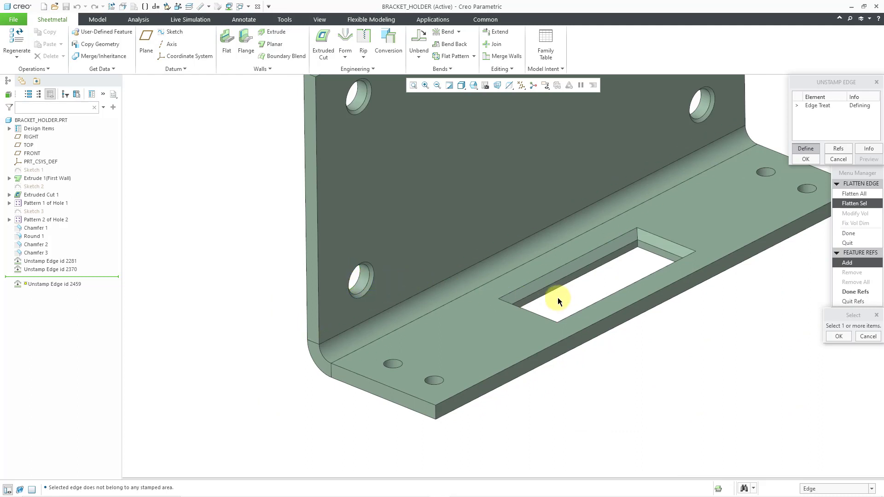
left_click(566, 279)
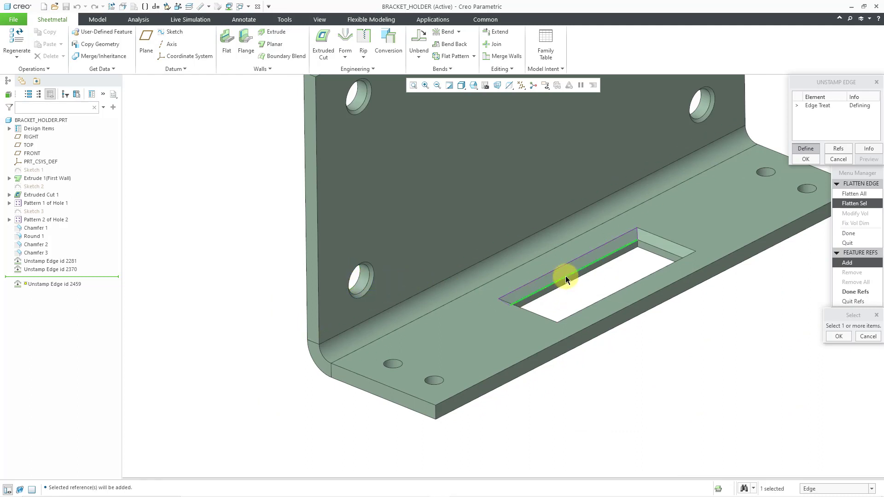
left_click(842, 337)
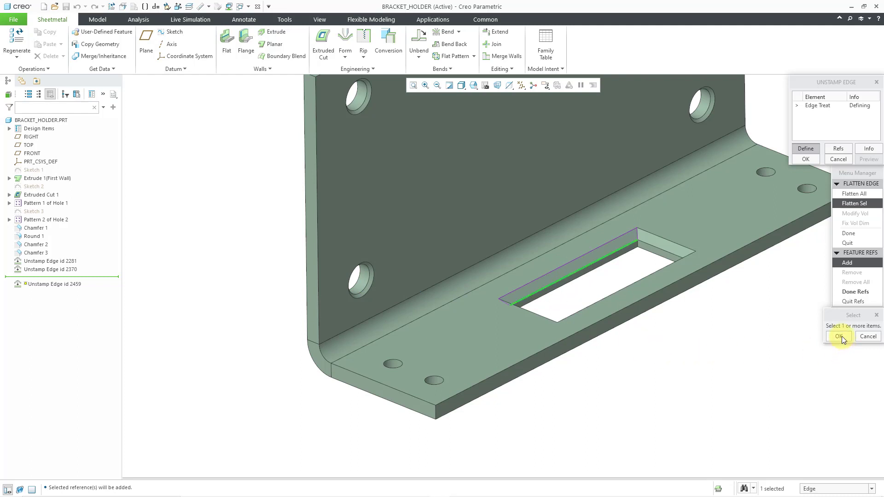
left_click(853, 292)
left_click(849, 233)
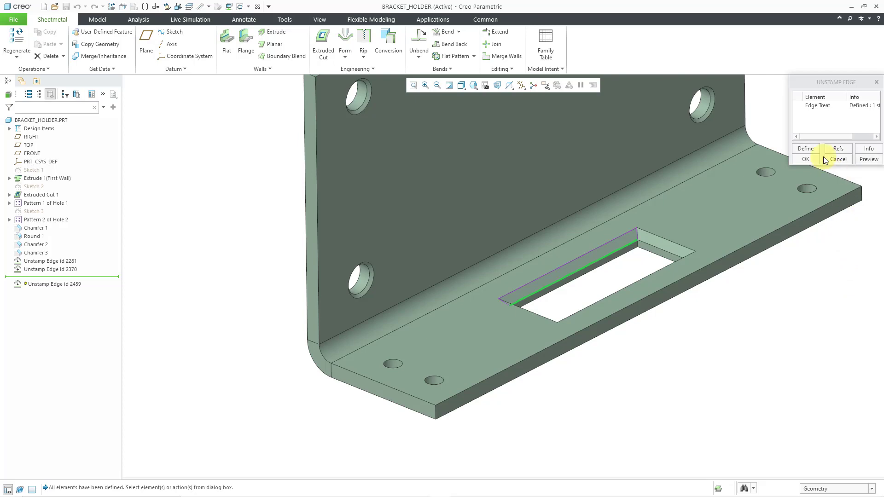
left_click(806, 159)
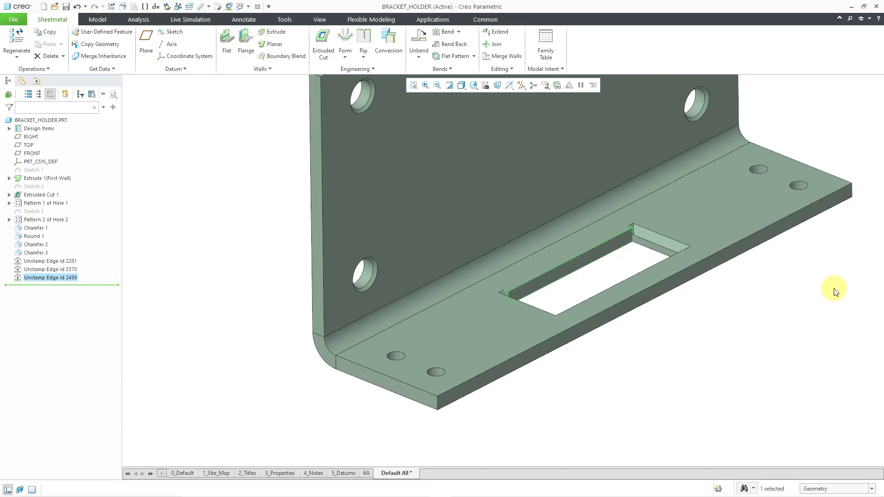
- Inspect the flattened slot edge up close, then delete Unstamp Edge id 2459
left_click(781, 309)
scroll(611, 233, "up", 5)
scroll(610, 231, "down", 3)
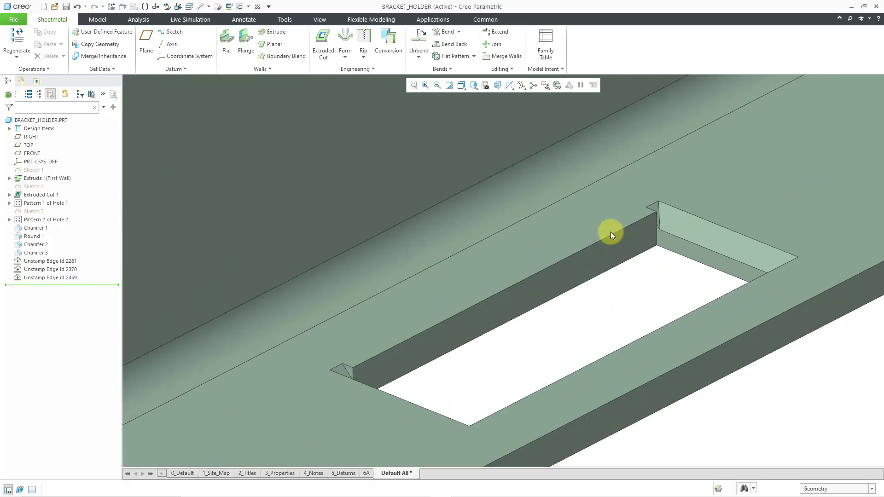
scroll(609, 233, "down", 2)
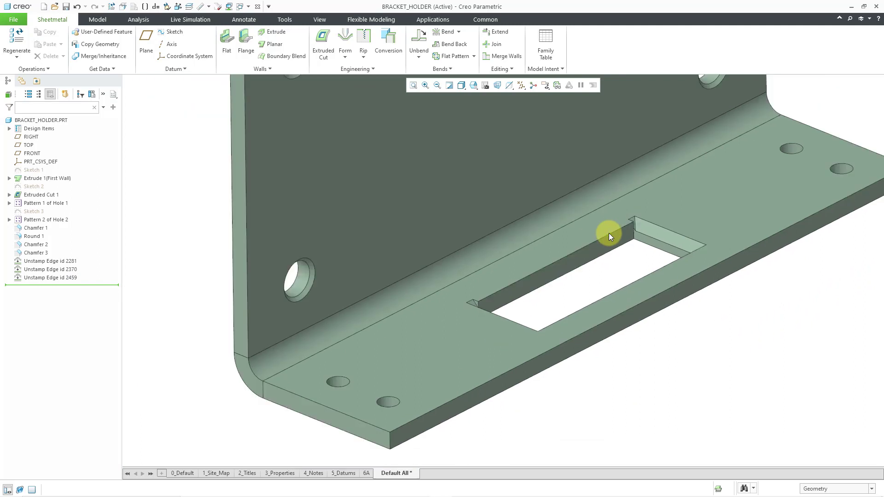
left_click(70, 279)
right_click(71, 279)
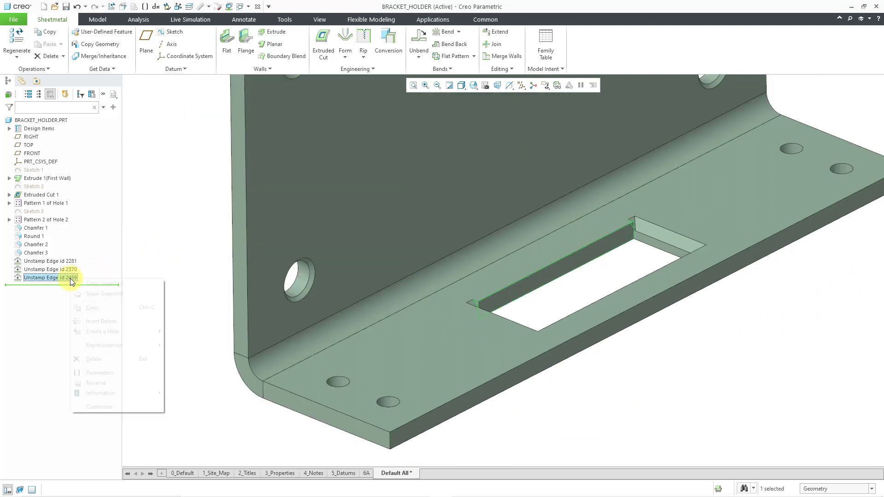
left_click(98, 361)
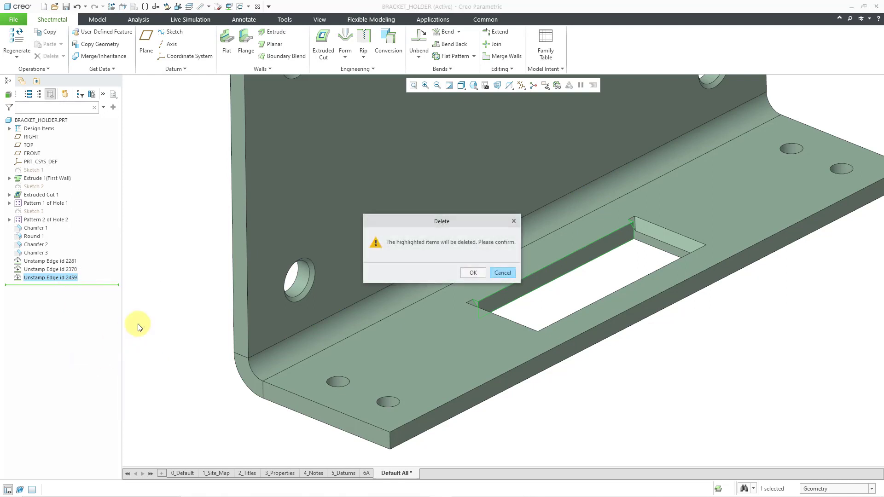
- Confirm deleting id 2459 and start a new Unstamp Edge set to Flatten Sel
left_click(478, 276)
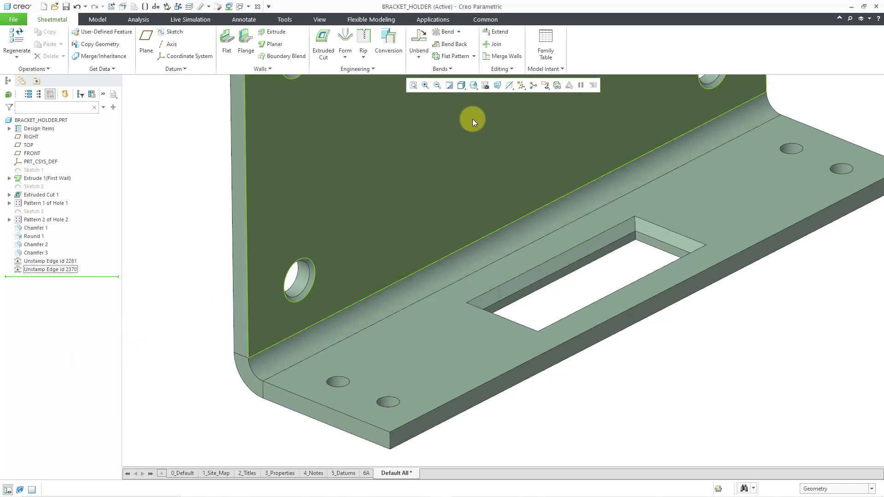
left_click(512, 69)
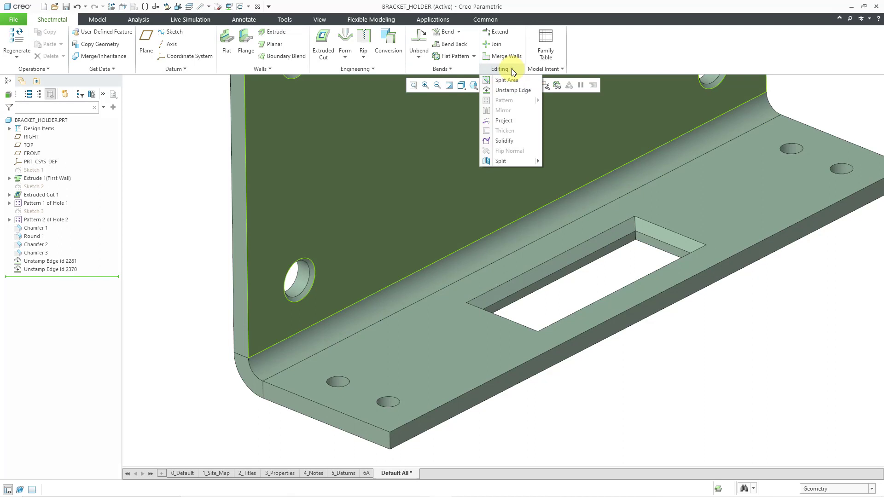
left_click(516, 90)
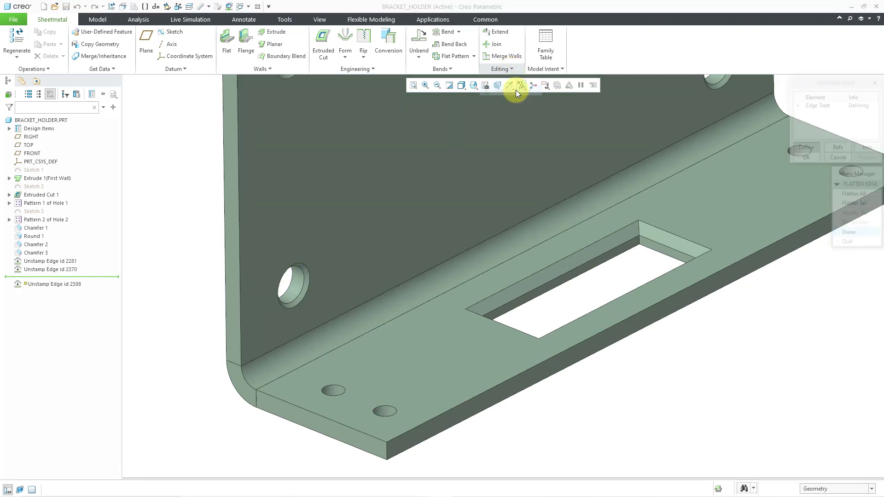
left_click(874, 204)
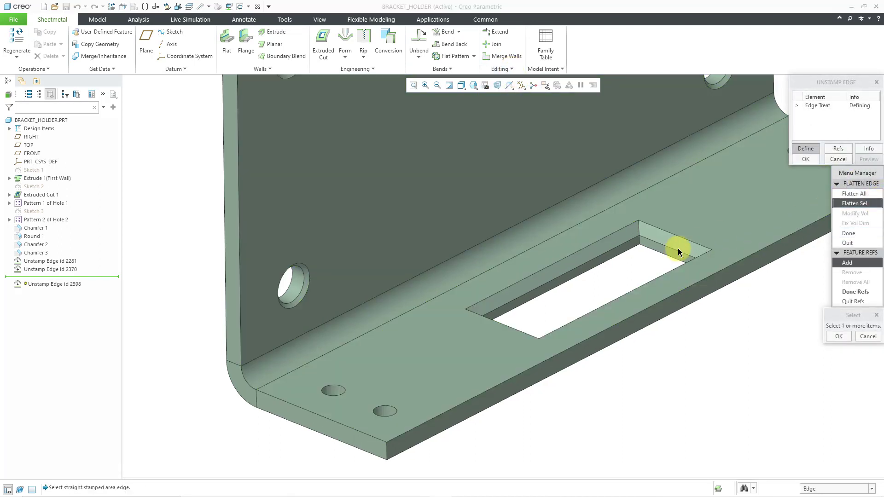
- Pick the slot's four chamfered edges, orbiting to reach the last one, and finish the references
left_click(614, 252)
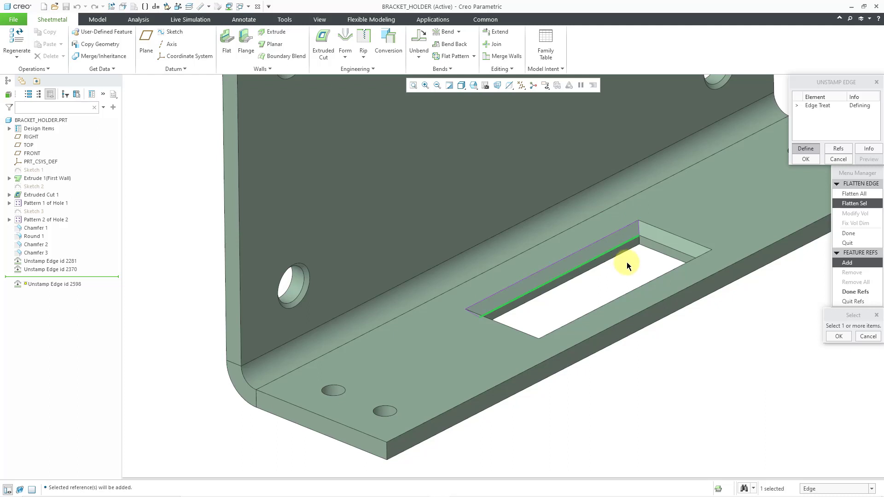
left_click(654, 243)
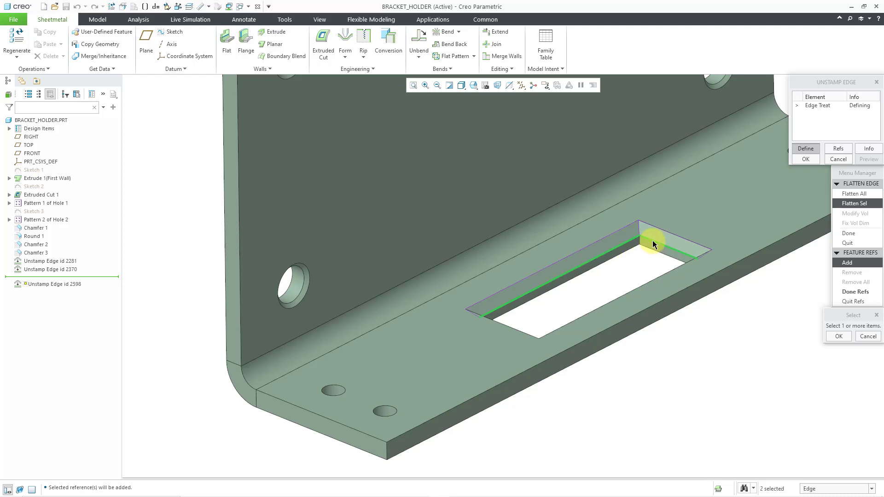
left_click(660, 289)
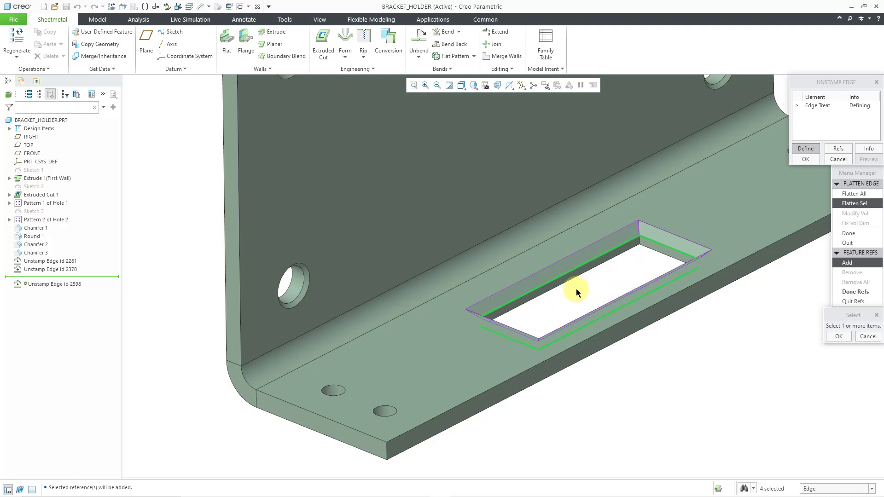
mouse_move(576, 289)
middle_mouse_down()
mouse_move(526, 308)
mouse_move(541, 345)
mouse_move(540, 304)
mouse_move(564, 295)
middle_mouse_up()
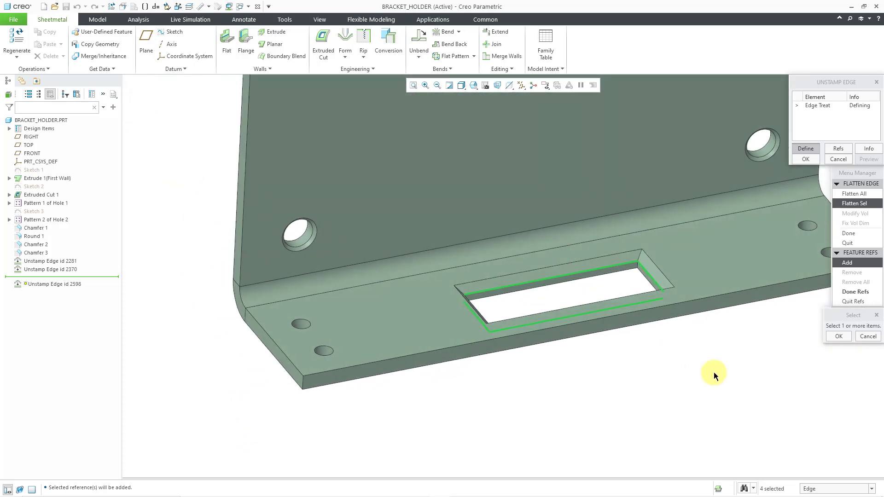
left_click(839, 336)
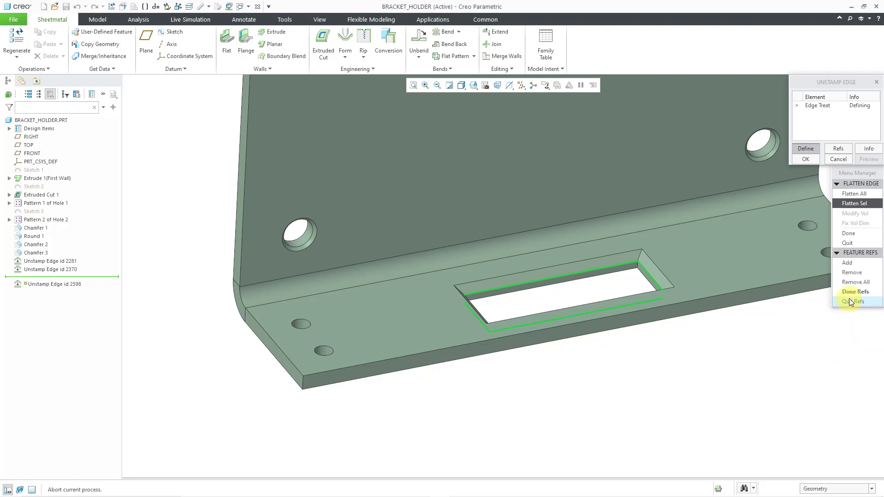
left_click(852, 292)
left_click(856, 232)
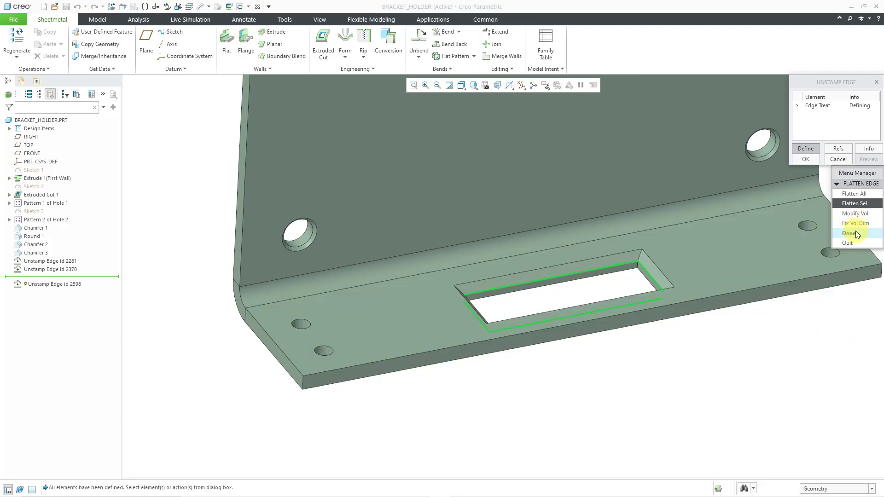
- Try creating the four-edge slot Unstamp Edge, then cancel it after regeneration fails
left_click(807, 158)
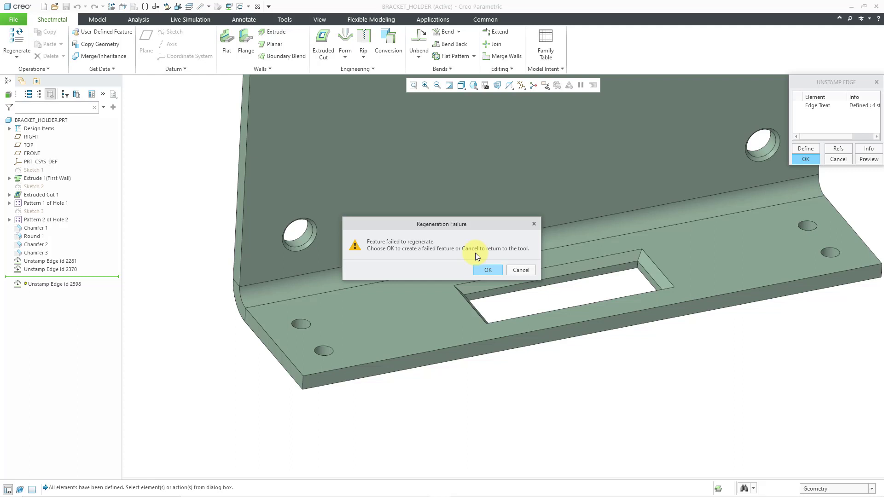
left_click(519, 269)
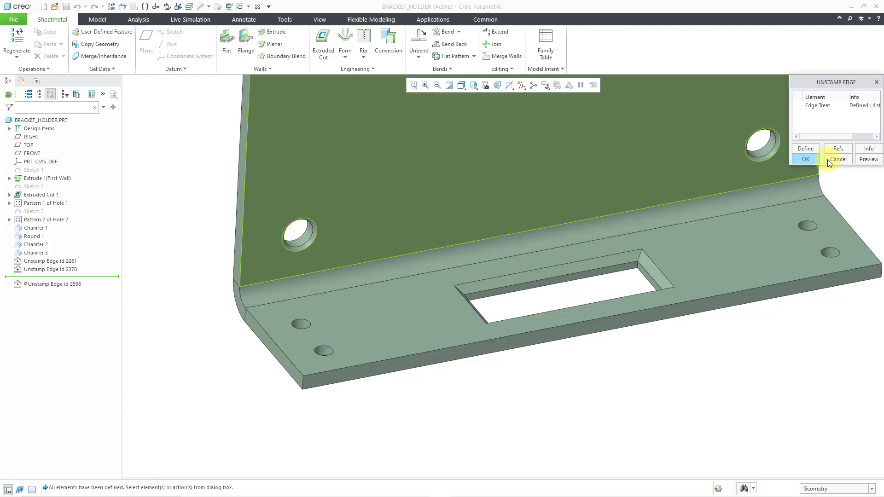
left_click(843, 158)
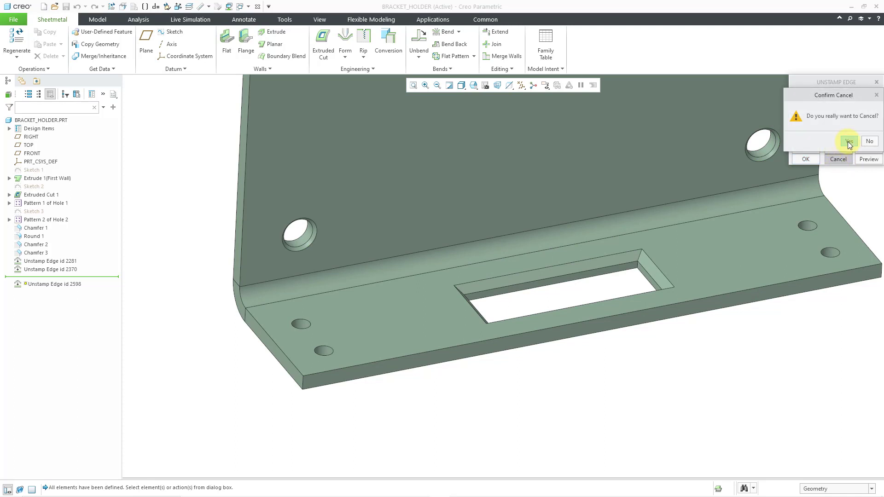
left_click(849, 141)
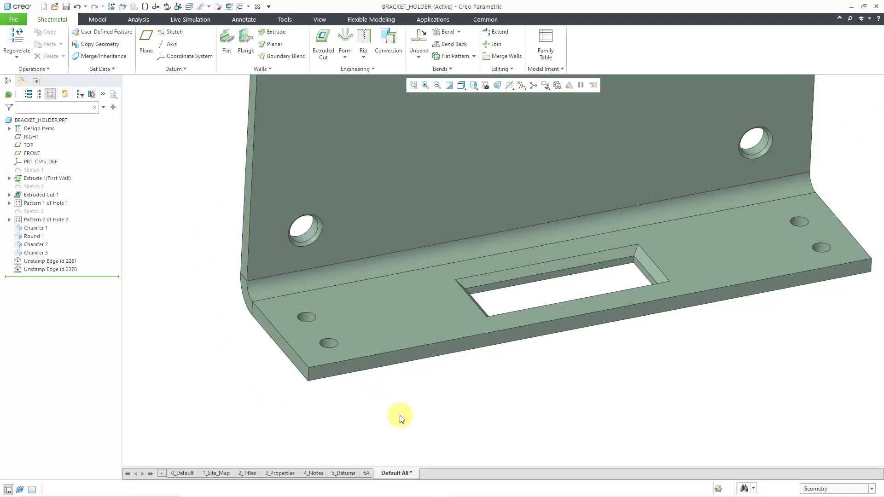
- Orbit the bracket to an isometric-style view showing both walls and the slot
mouse_move(388, 403)
middle_mouse_down()
mouse_move(386, 389)
mouse_move(410, 383)
mouse_move(404, 408)
middle_mouse_up()
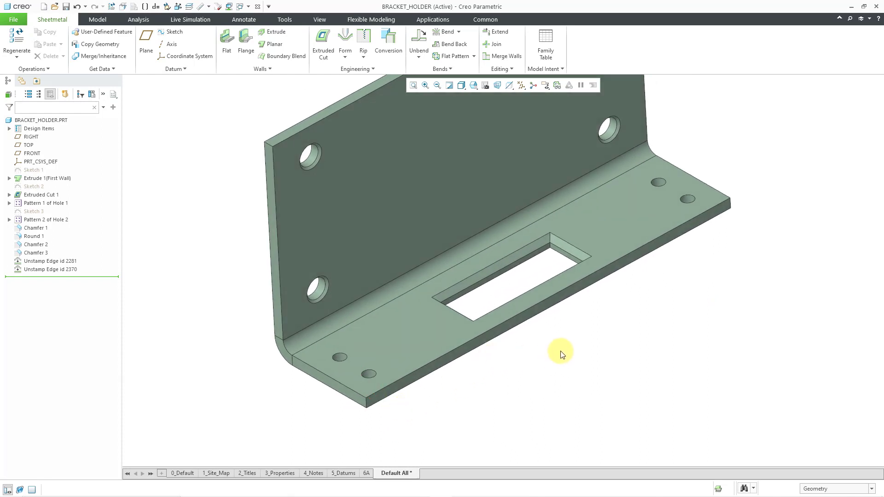